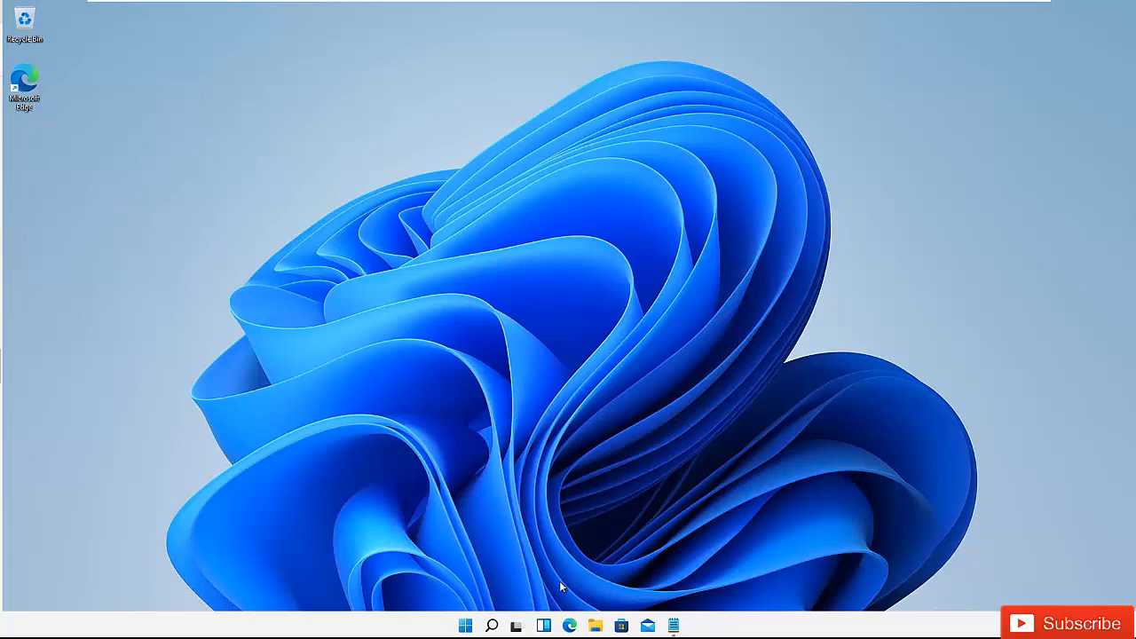
Open File Explorer and display the contents of the Local Disk (C:) drive.
key(super+e)
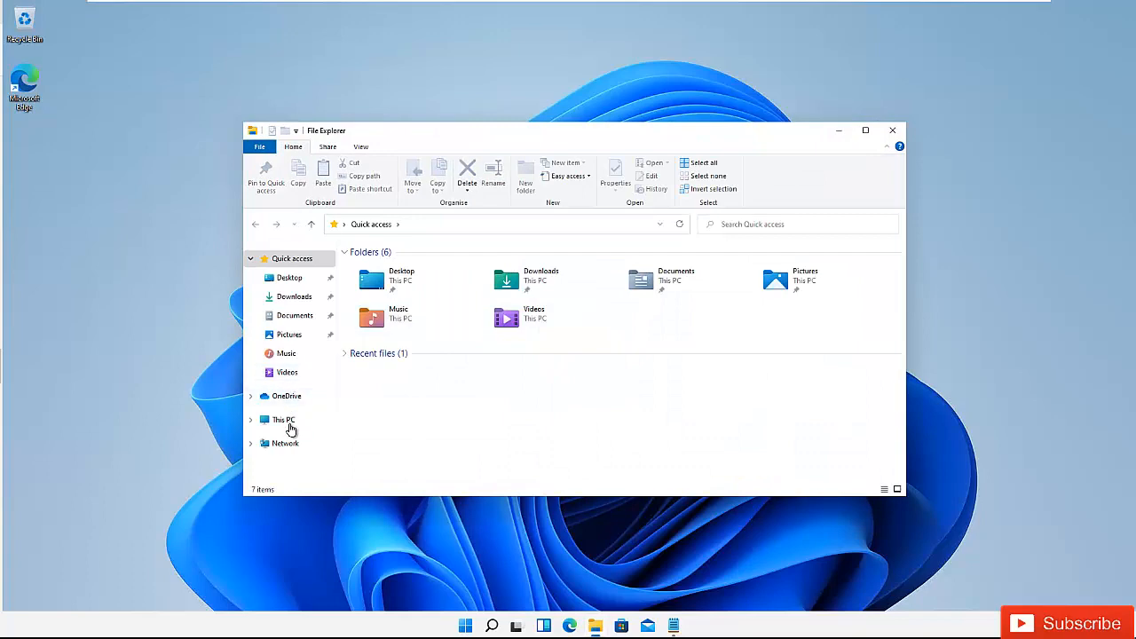
click(286, 420)
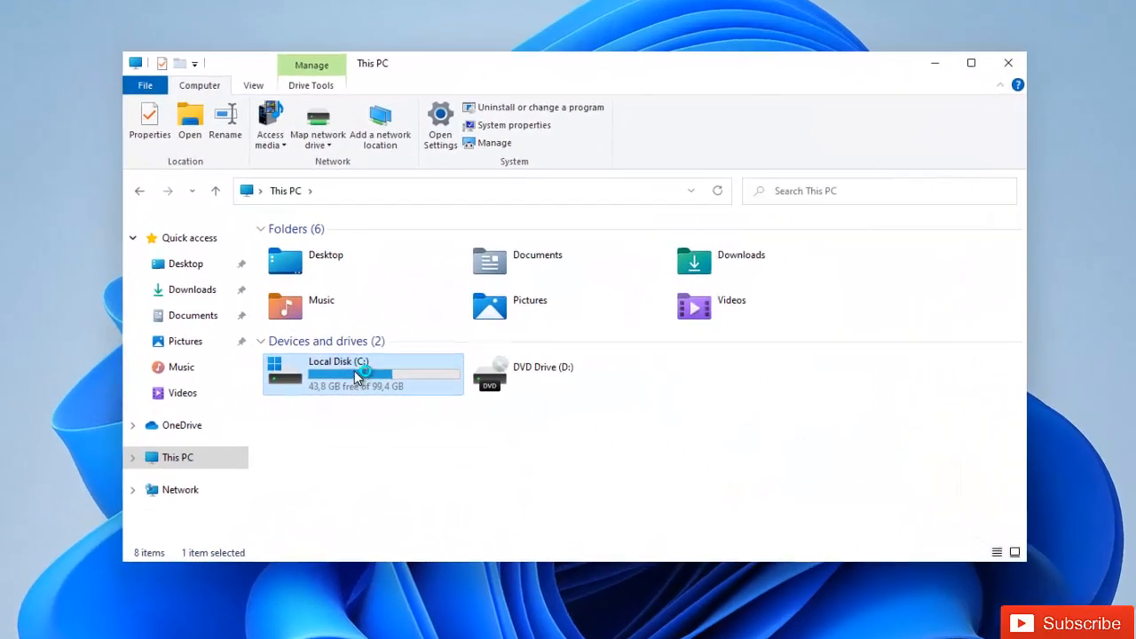
double_click(410, 371)
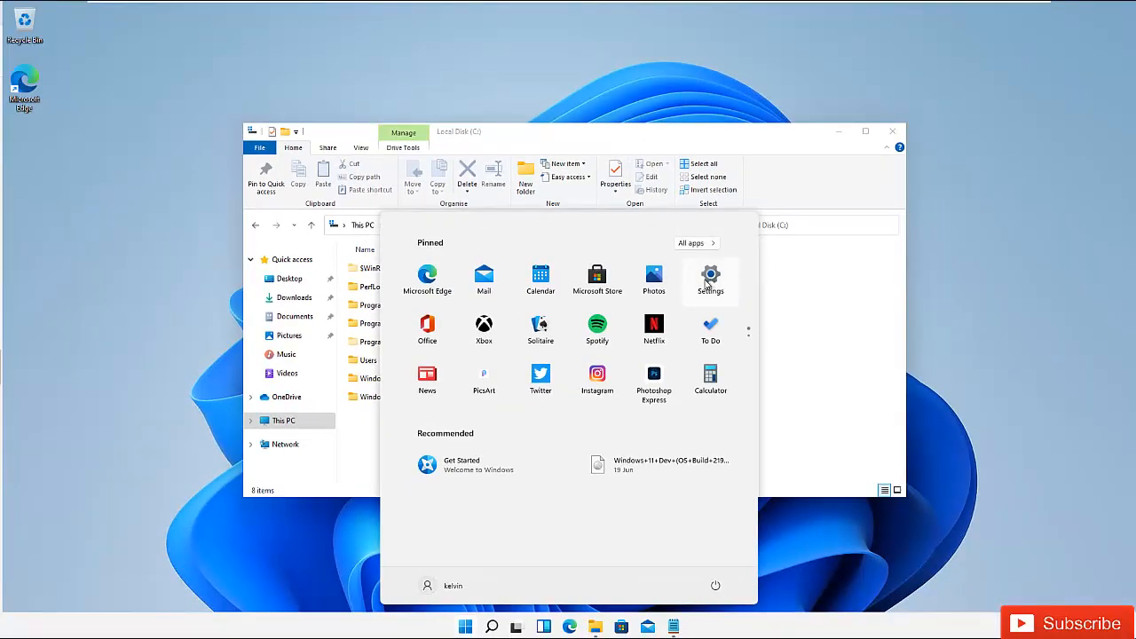
Open the Recovery settings from Windows Update's advanced options in the Settings app.
click(710, 280)
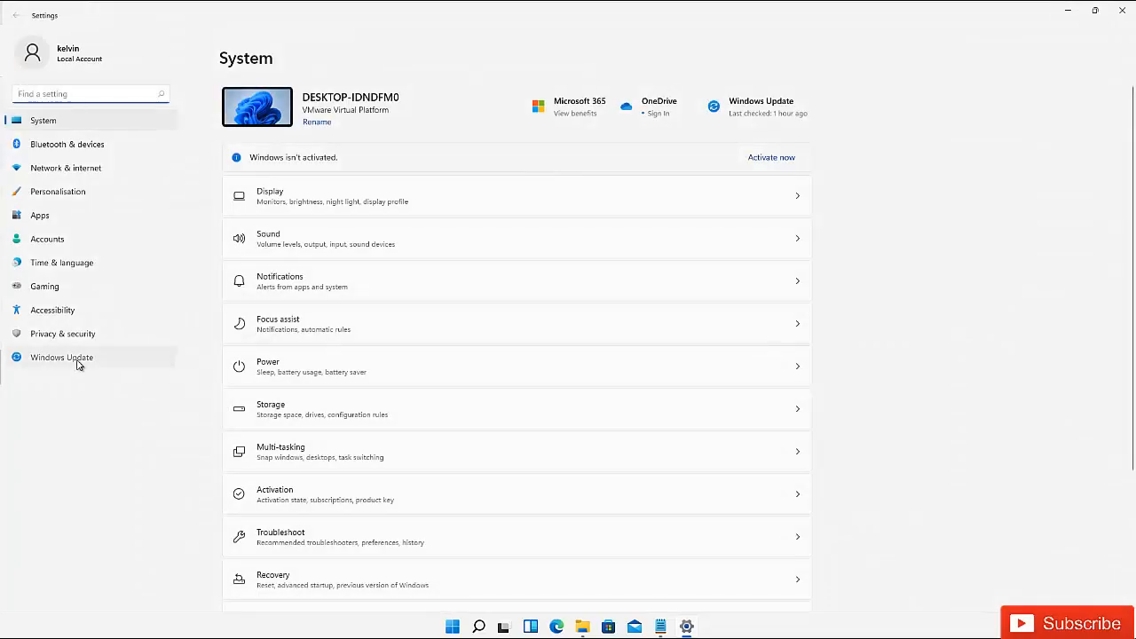
click(108, 357)
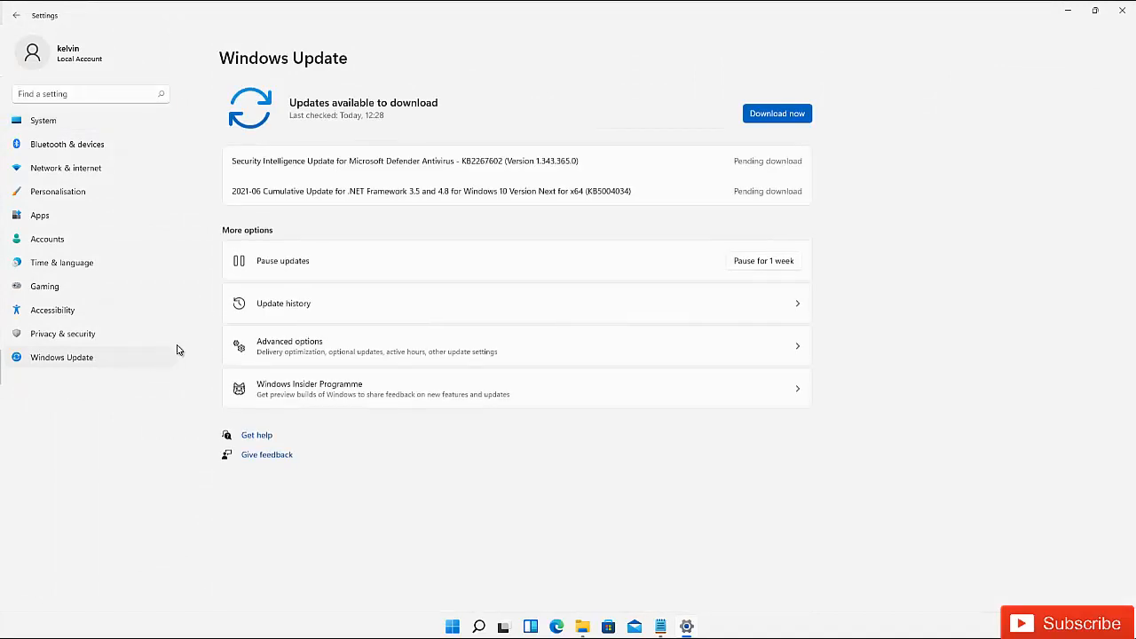
click(277, 351)
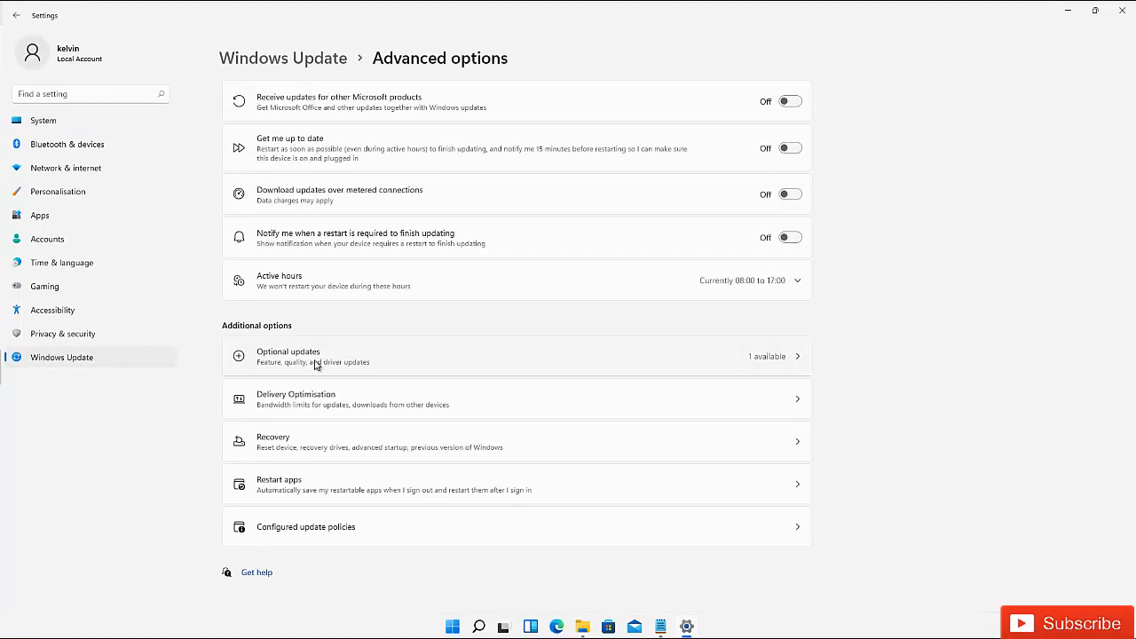
click(299, 442)
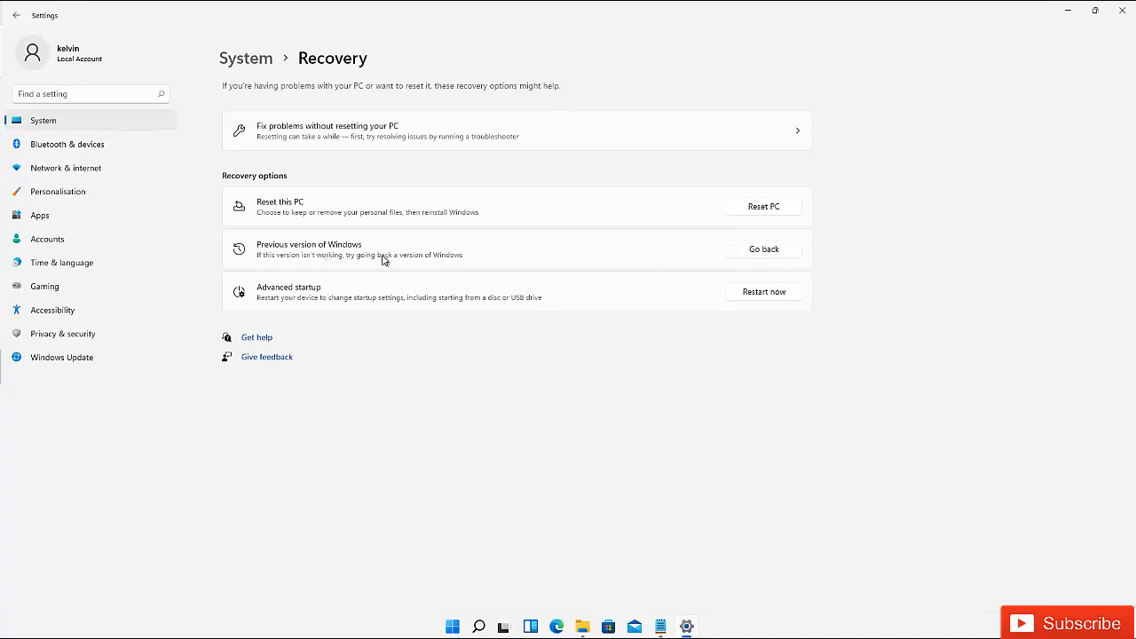
In File Explorer, rename the Windows.old folder on drive C by appending a dot and the user's first name.
click(582, 628)
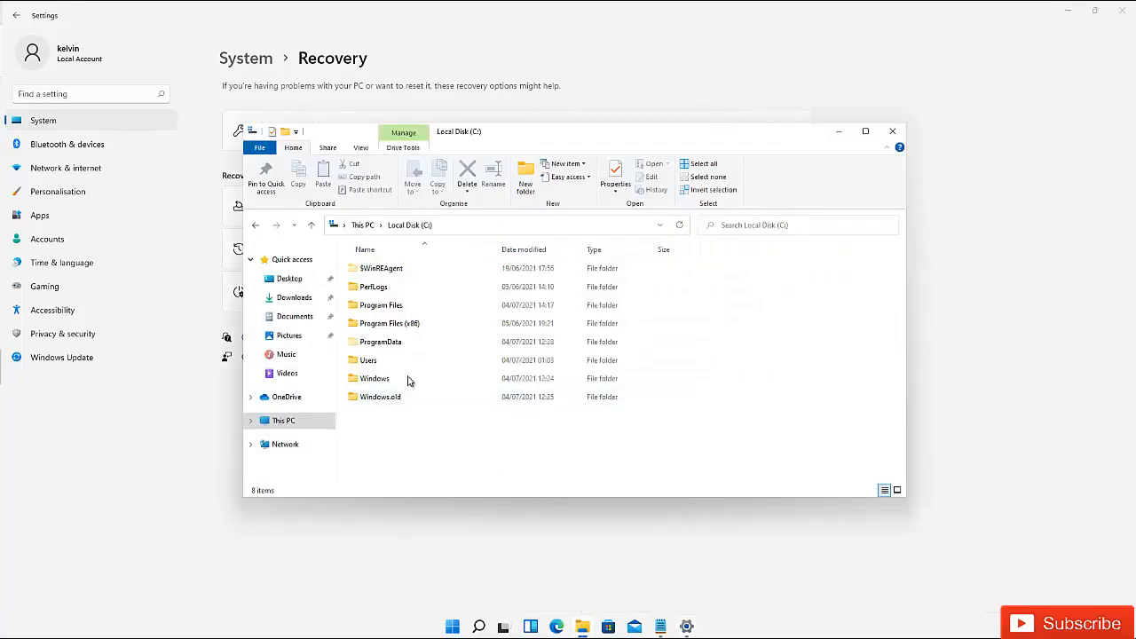
key(alt+Tab)
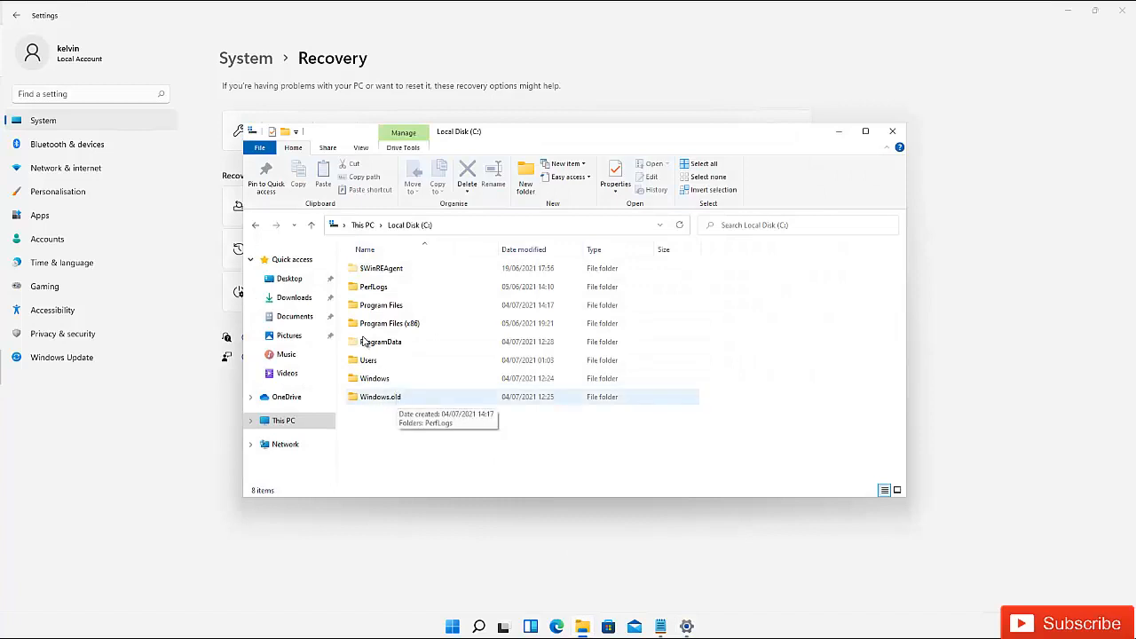
click(400, 403)
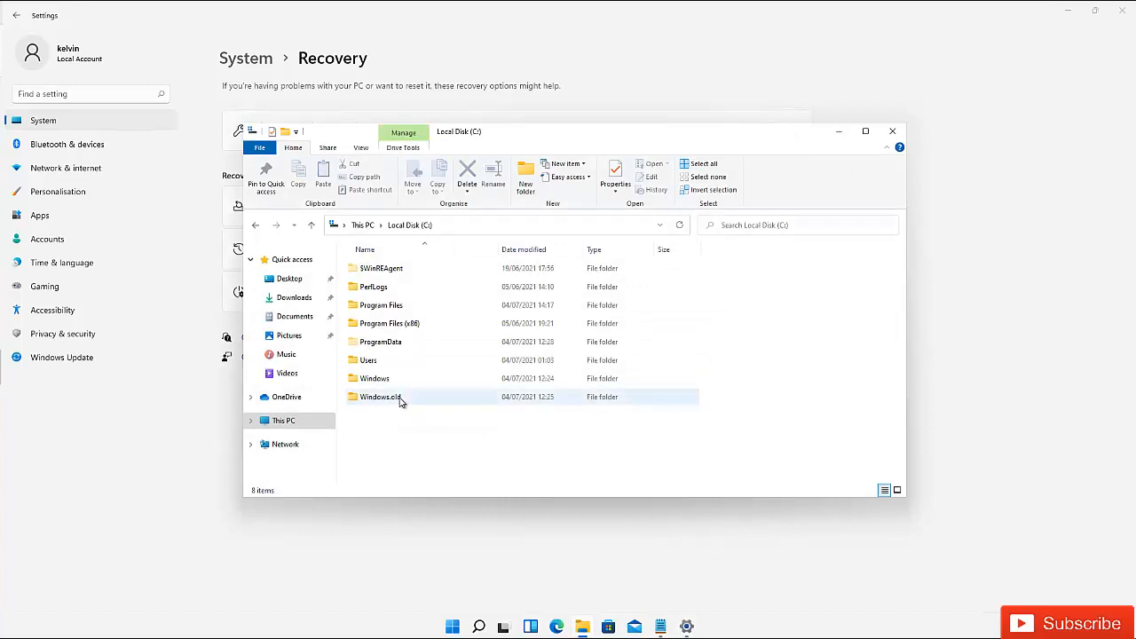
click(399, 401)
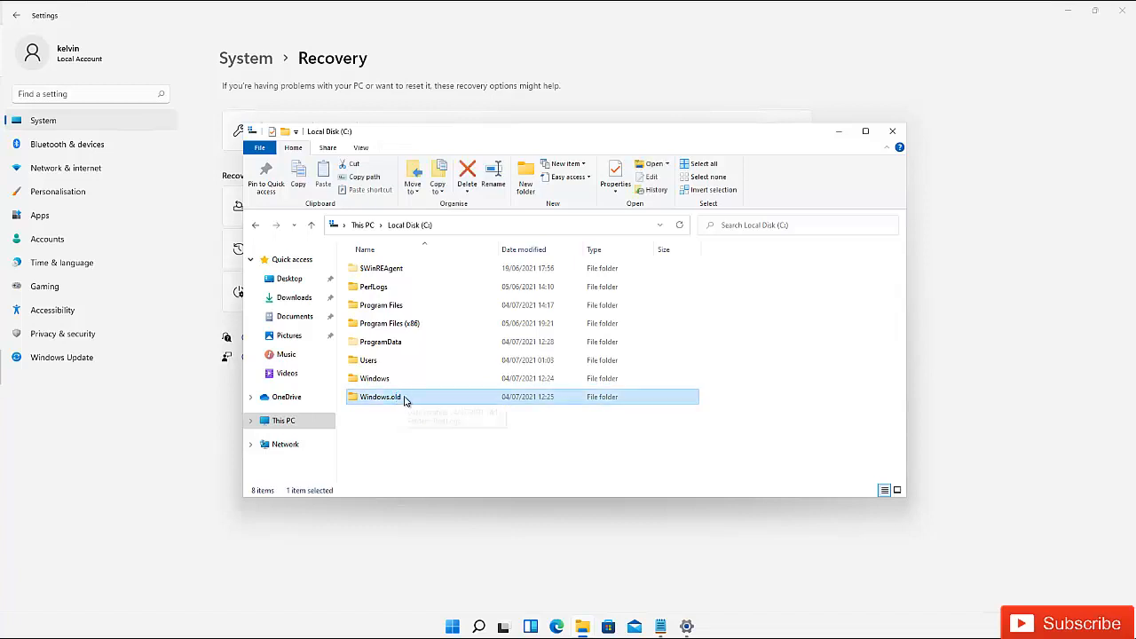
click(404, 398)
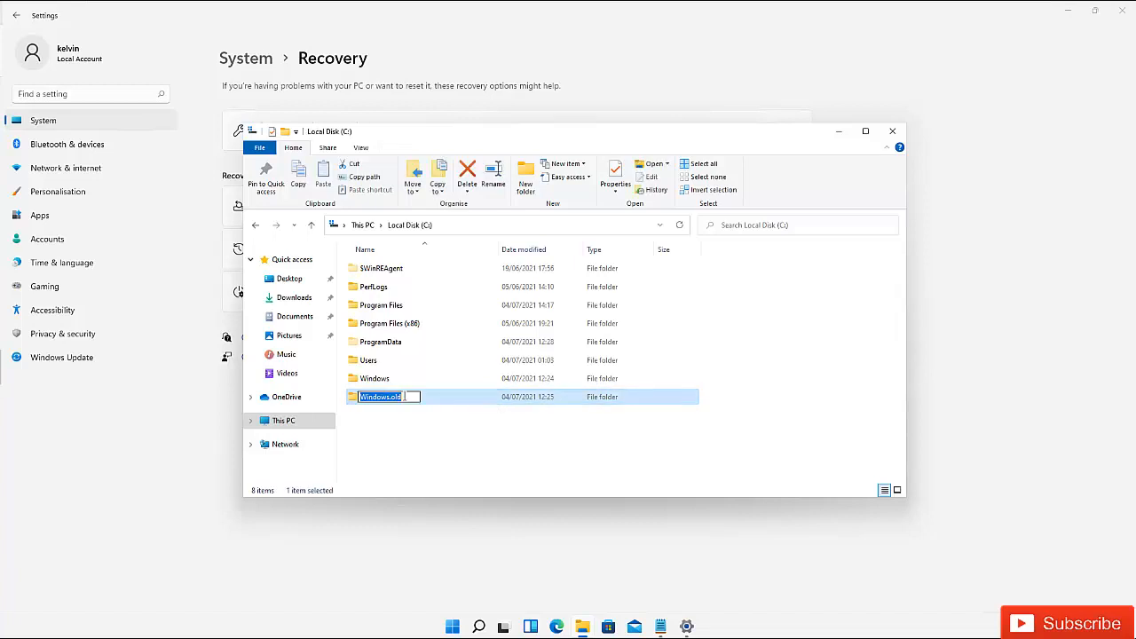
click(413, 398)
text(.)
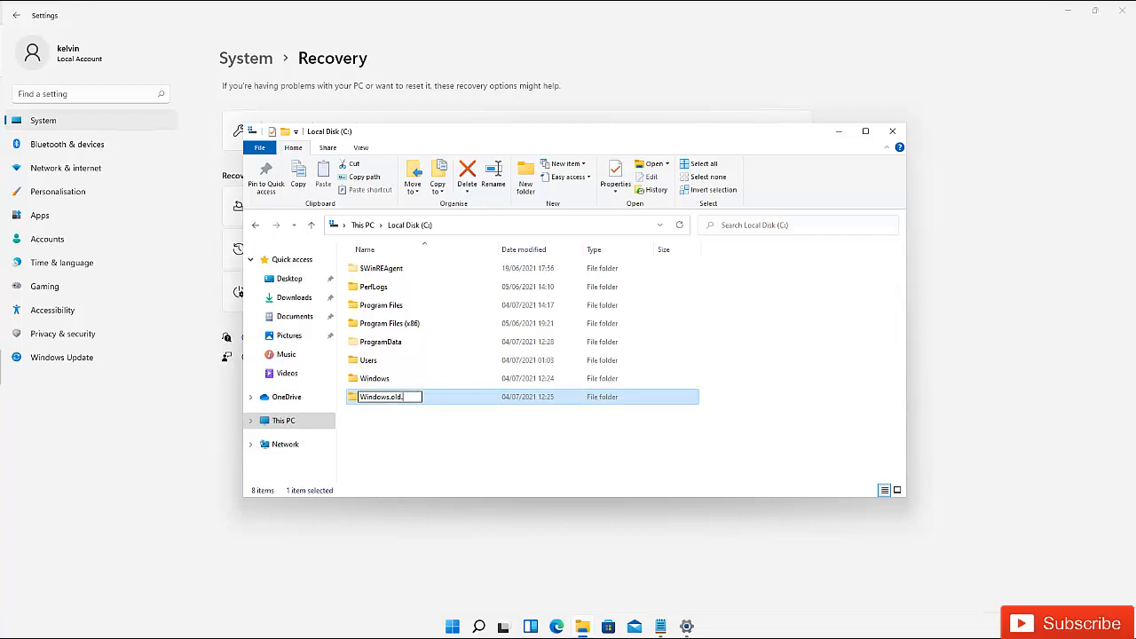
text(Kelvin)
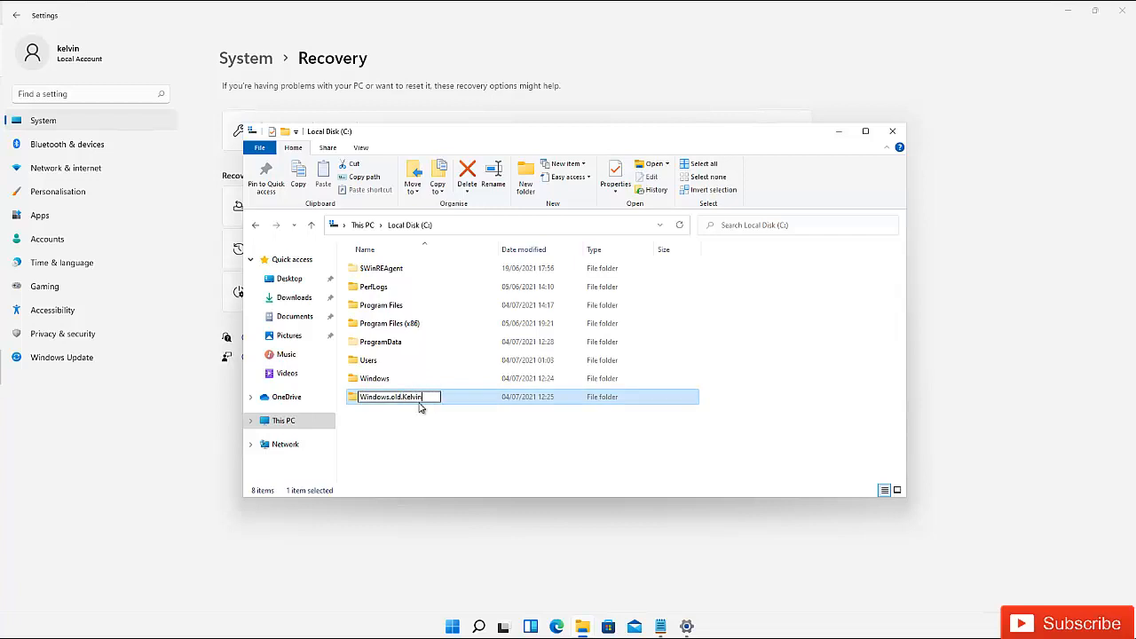
click(453, 445)
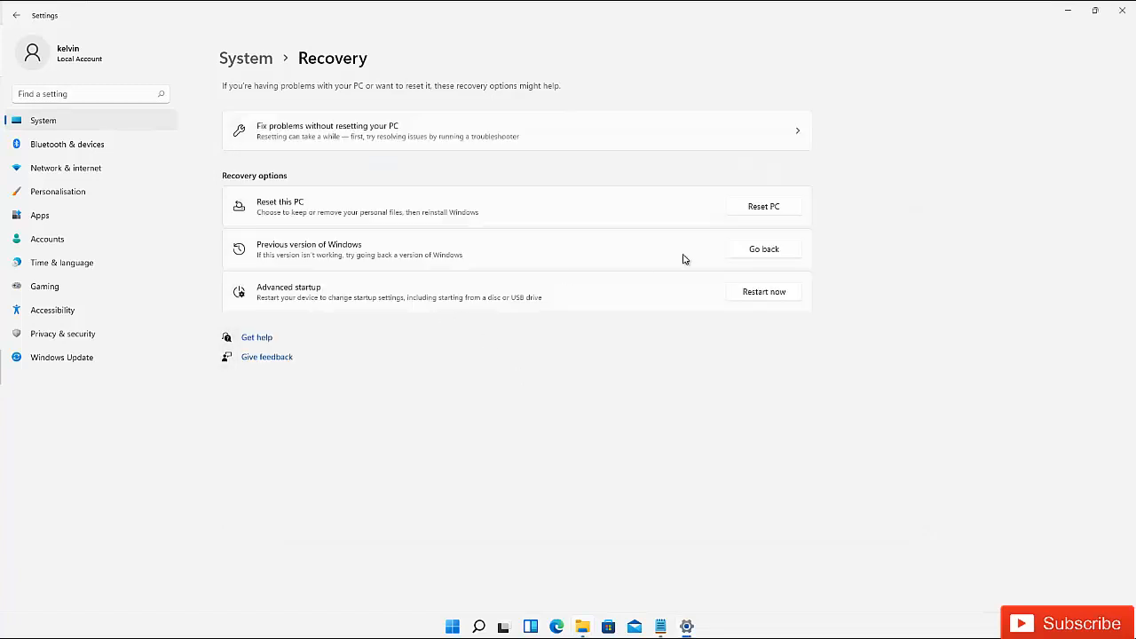
In Settings, check whether going back to the previous version of Windows is possible, and close the dialog.
click(764, 251)
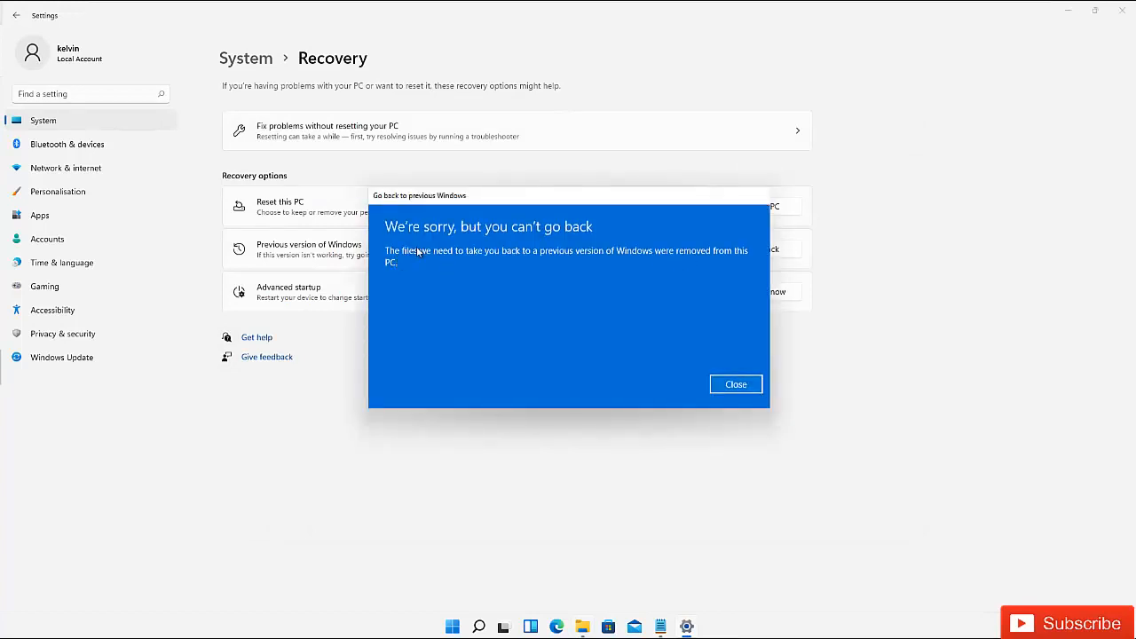
drag(528, 192, 453, 204)
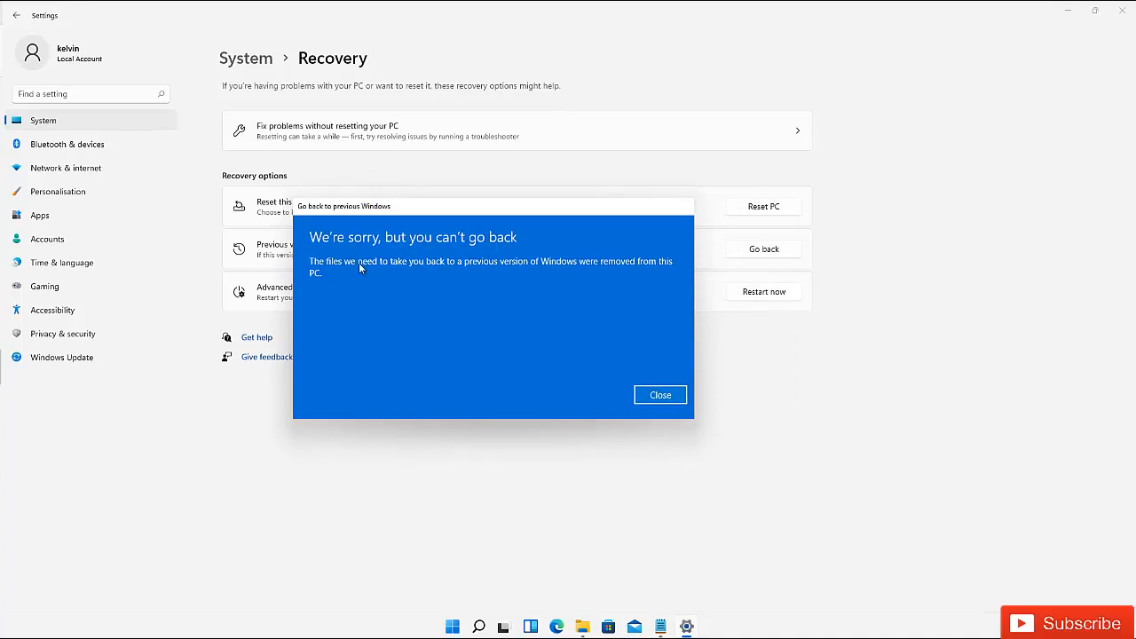
click(659, 395)
In File Explorer, rename the backup folder on drive C back to Windows.old by removing the appended name.
click(582, 627)
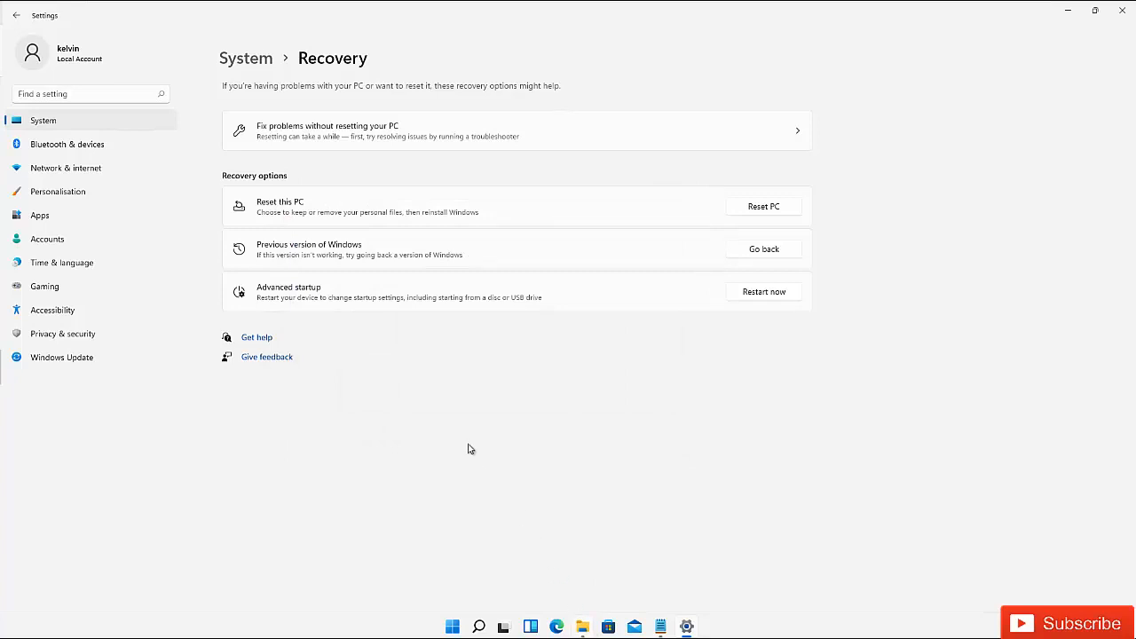
click(418, 396)
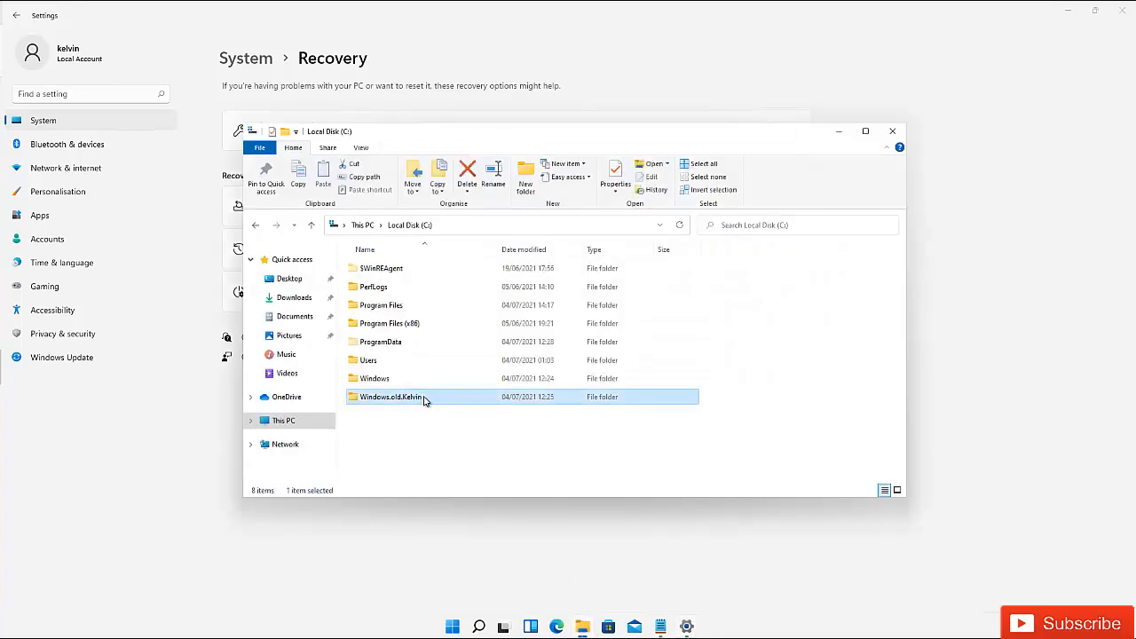
click(425, 396)
key(BackSpace)
key(BackSpace)
key(BackSpace)
key(BackSpace)
key(BackSpace)
key(BackSpace)
key(BackSpace)
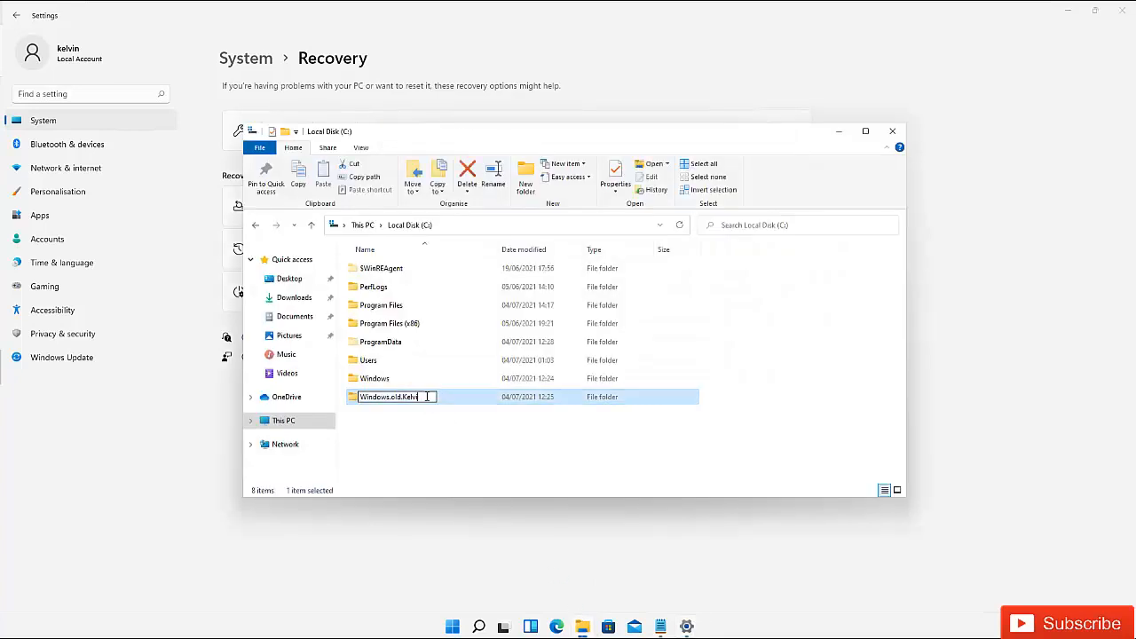
click(451, 442)
Return to the Recovery settings, check the rollback to the previous version of Windows again, and cancel it.
click(583, 629)
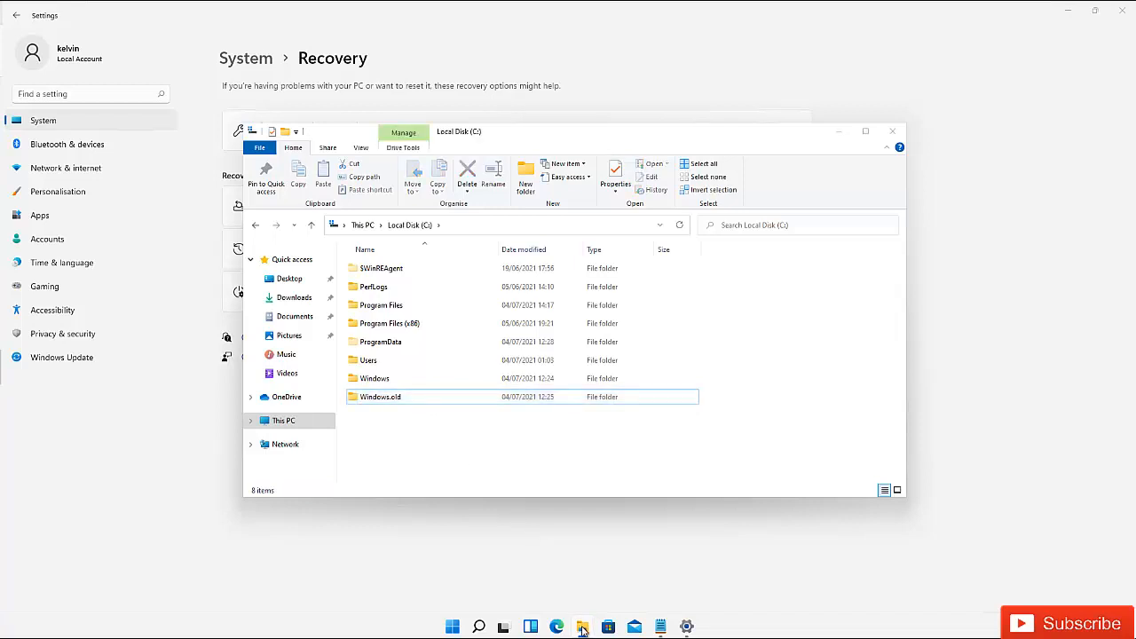
click(755, 255)
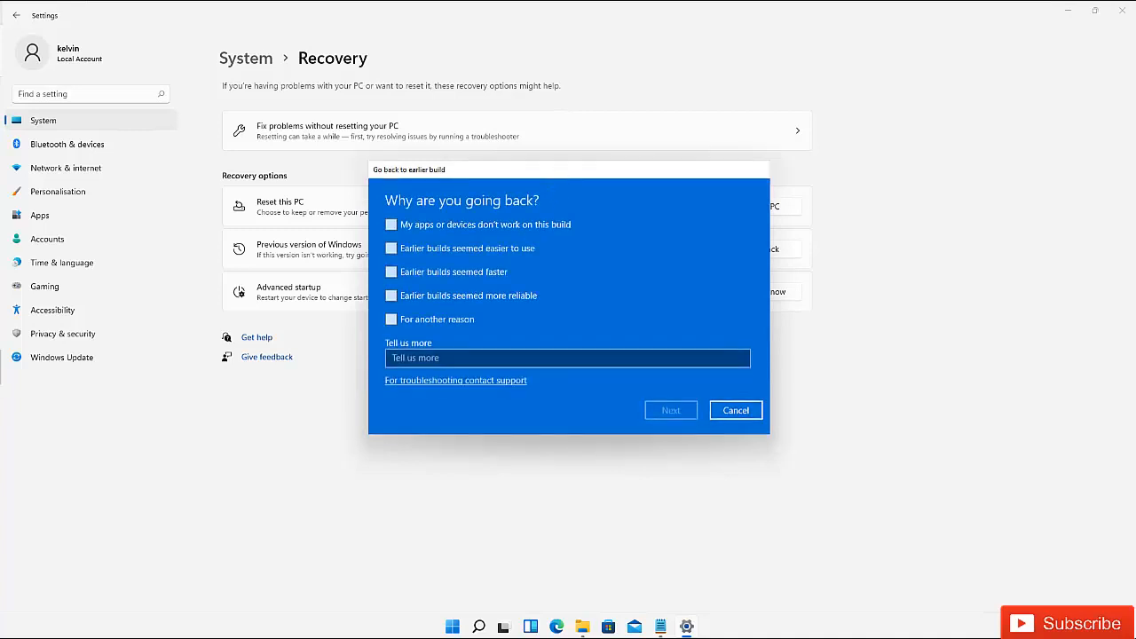
drag(557, 175, 721, 204)
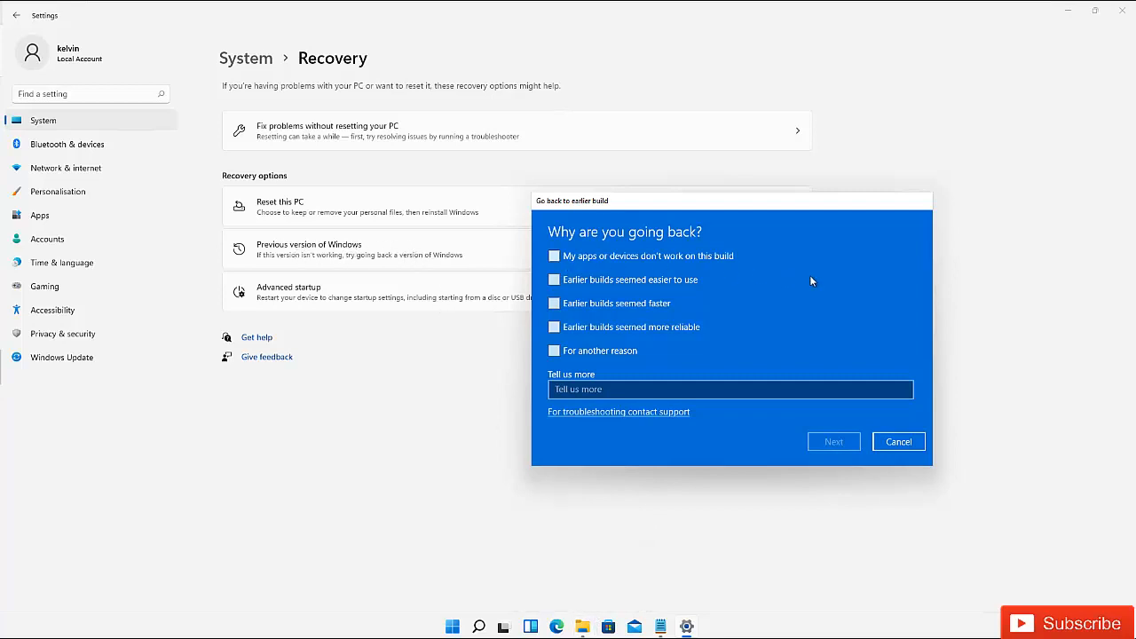
click(898, 442)
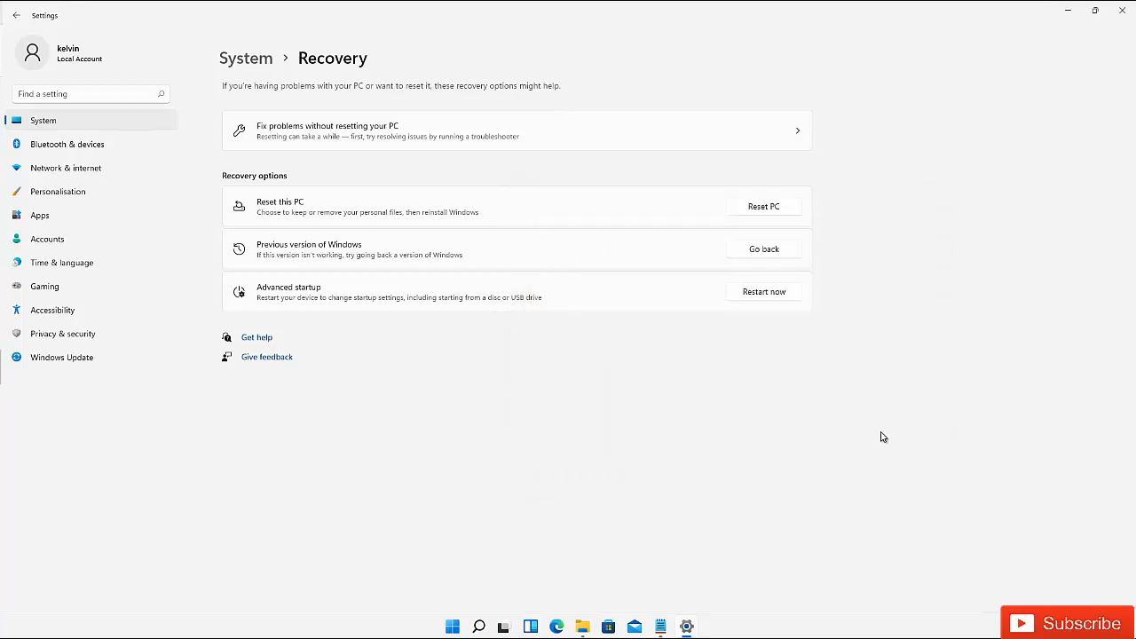